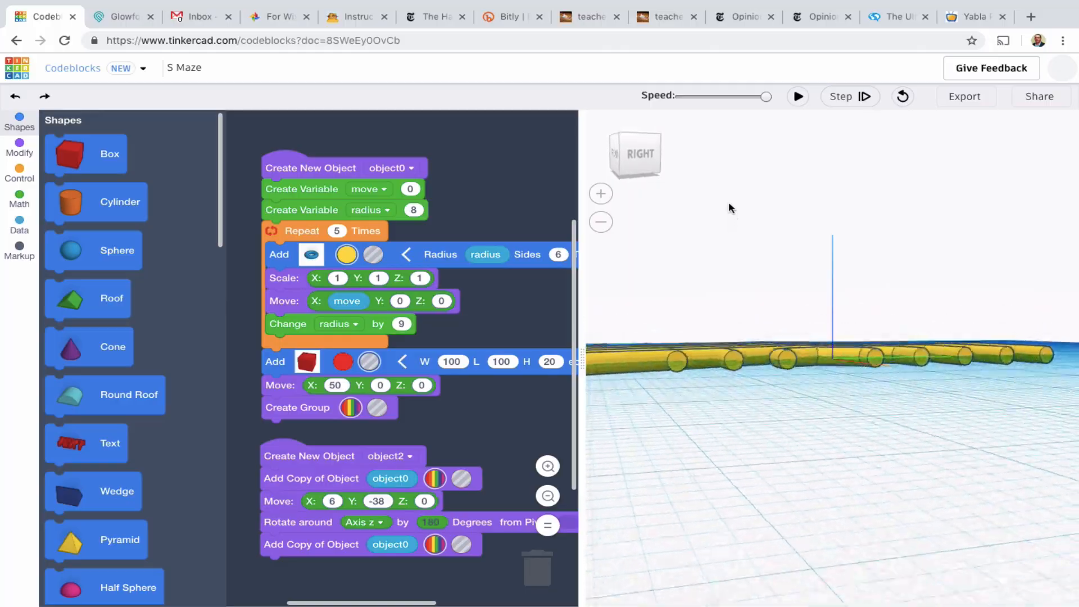
right_drag(728, 208, 737, 169)
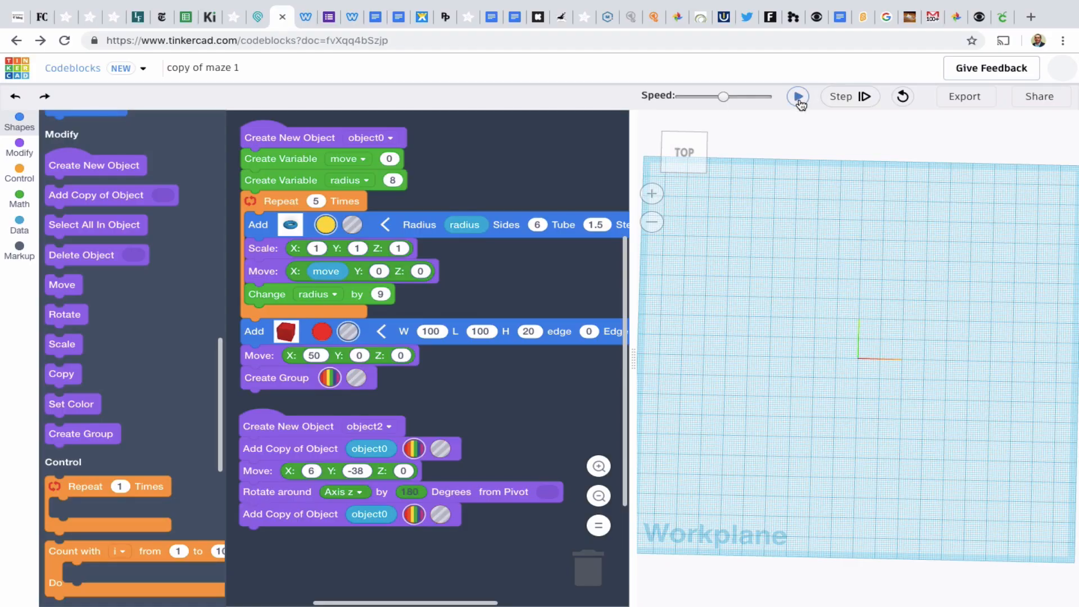
Run the maze code and export the generated shape as a solid part named "S design"
click(799, 98)
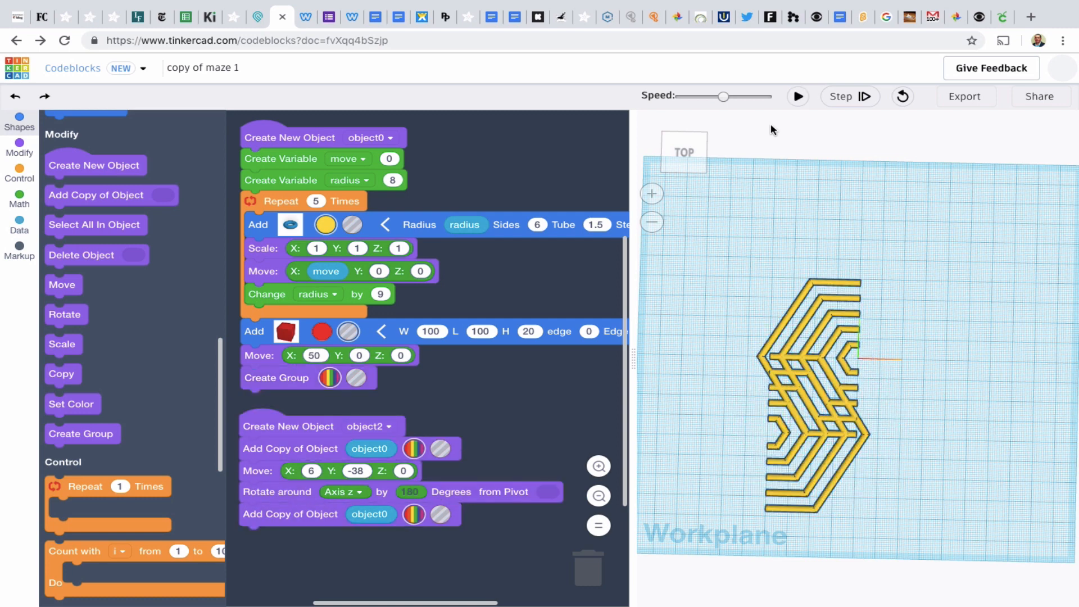
click(960, 101)
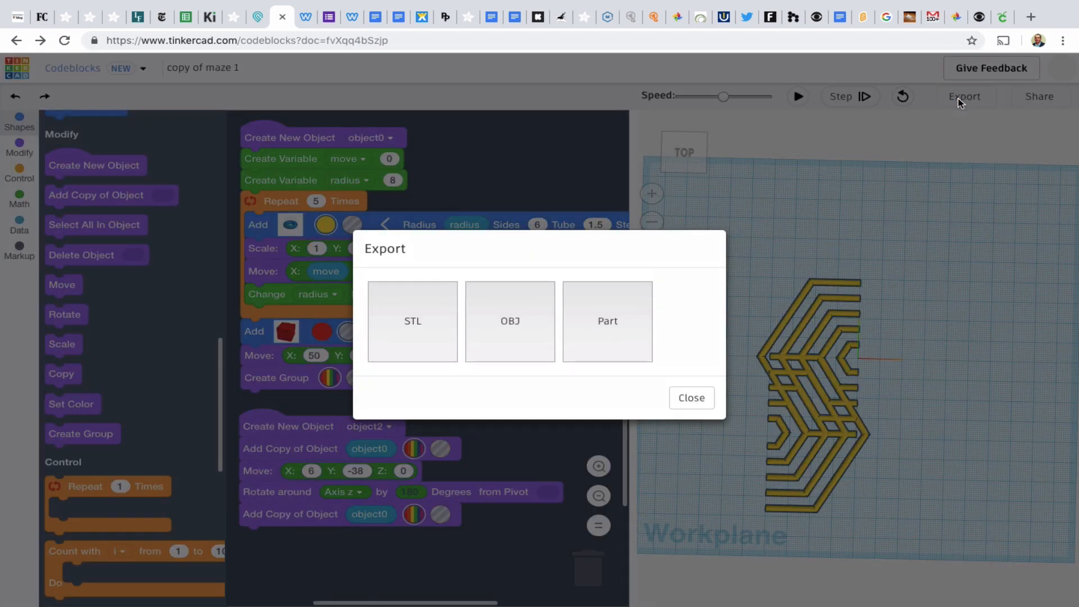
click(604, 349)
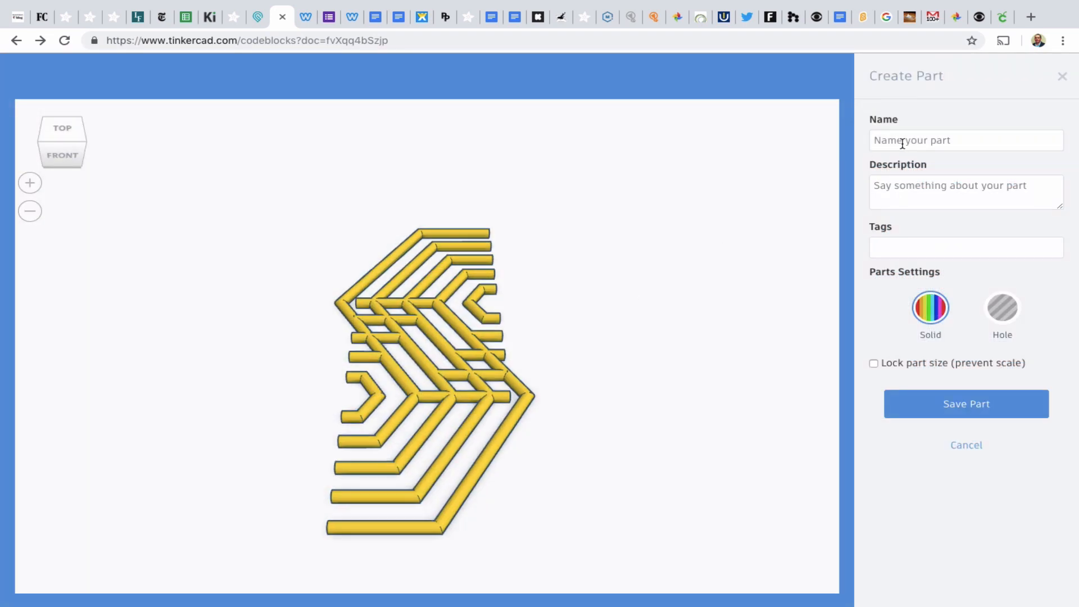
click(903, 143)
text(S design)
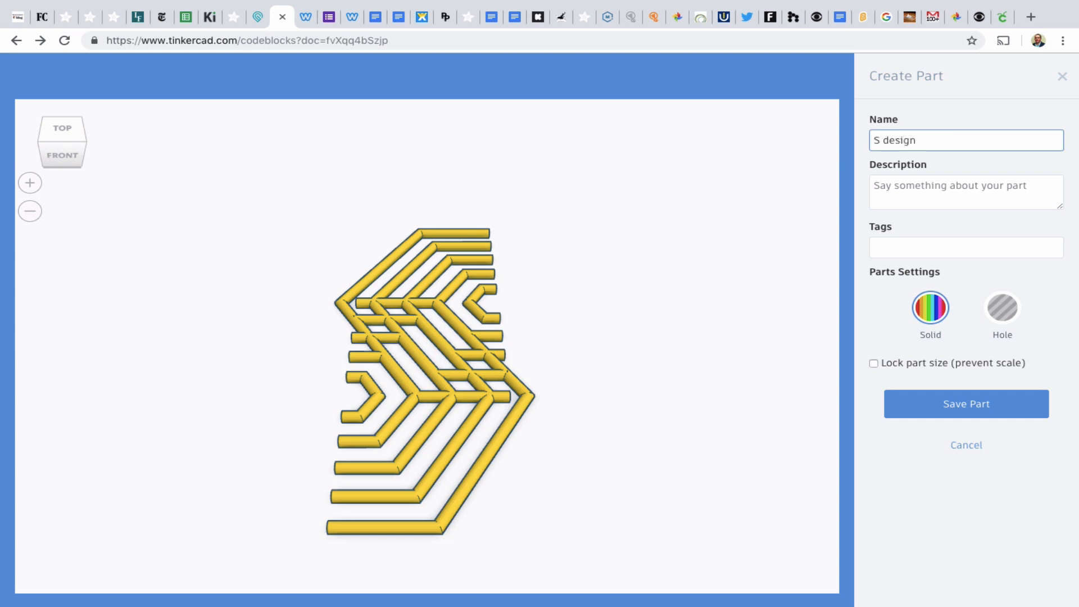
click(971, 416)
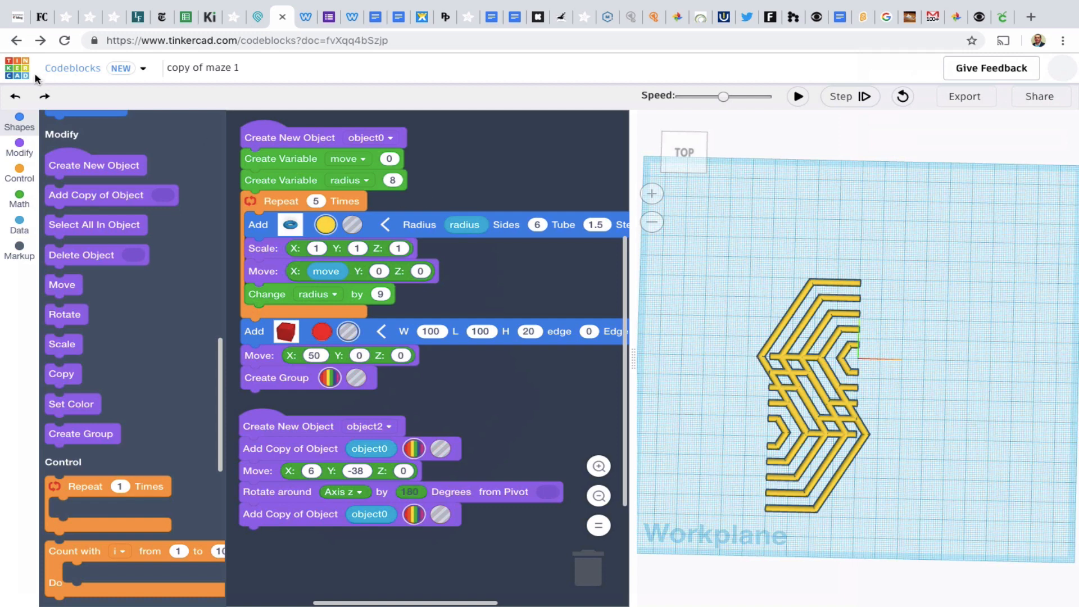
Place the S design part from the personal Part Collection on the workplane of a 3D design
click(18, 72)
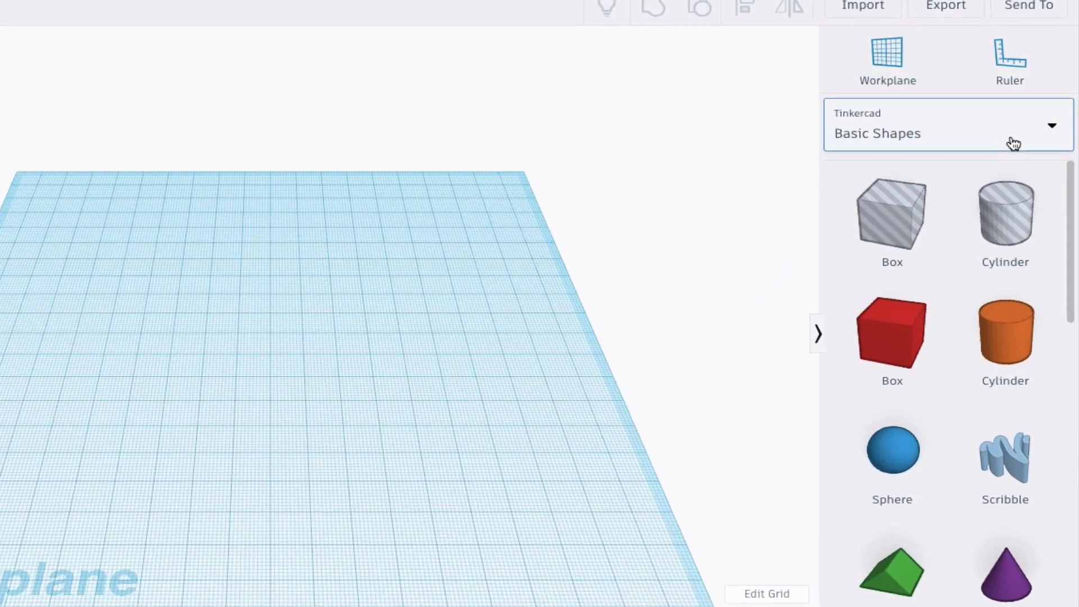
click(1013, 144)
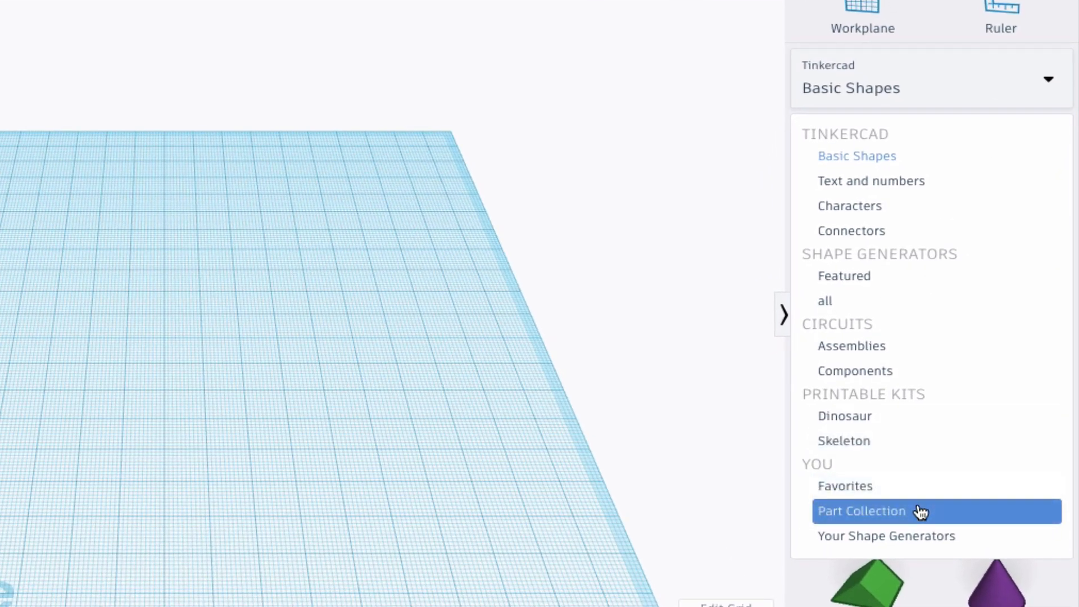
click(921, 511)
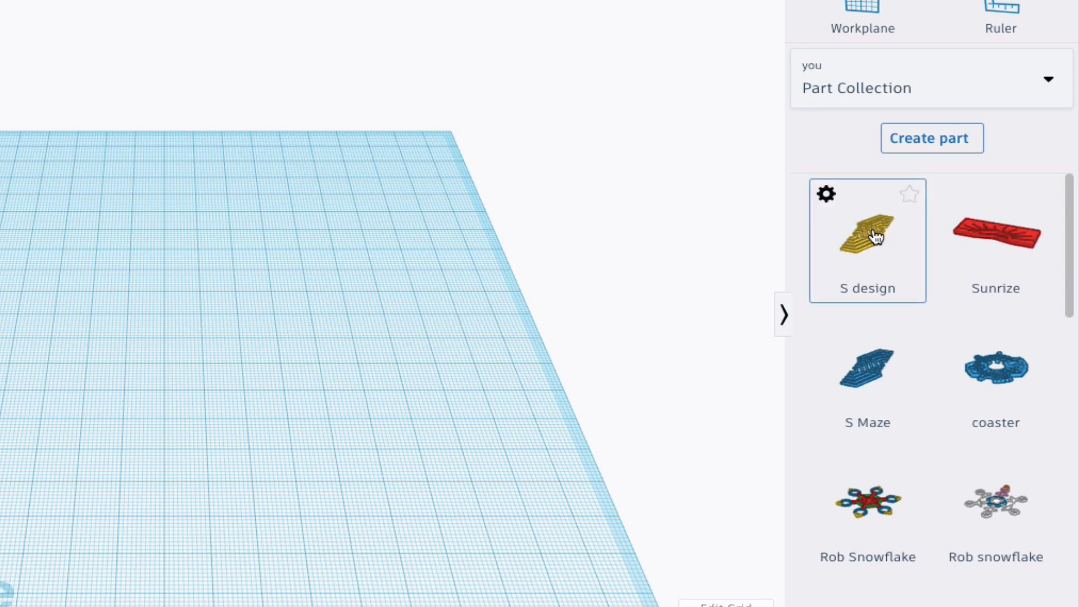
drag(876, 236, 150, 350)
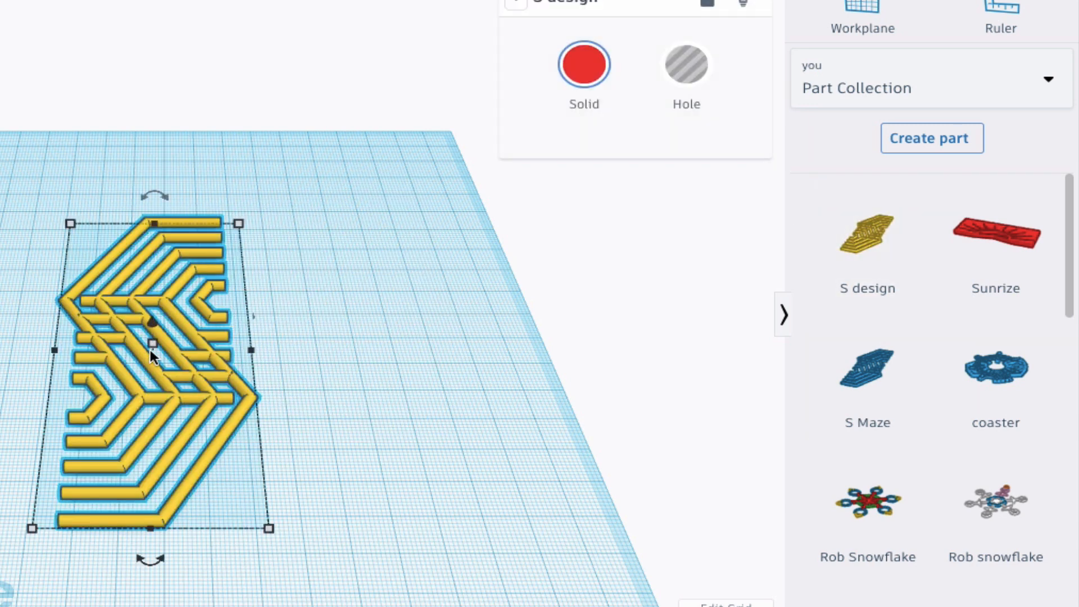
Lower the S design through the workplane to an elevation of -2.00
right_drag(399, 342, 340, 311)
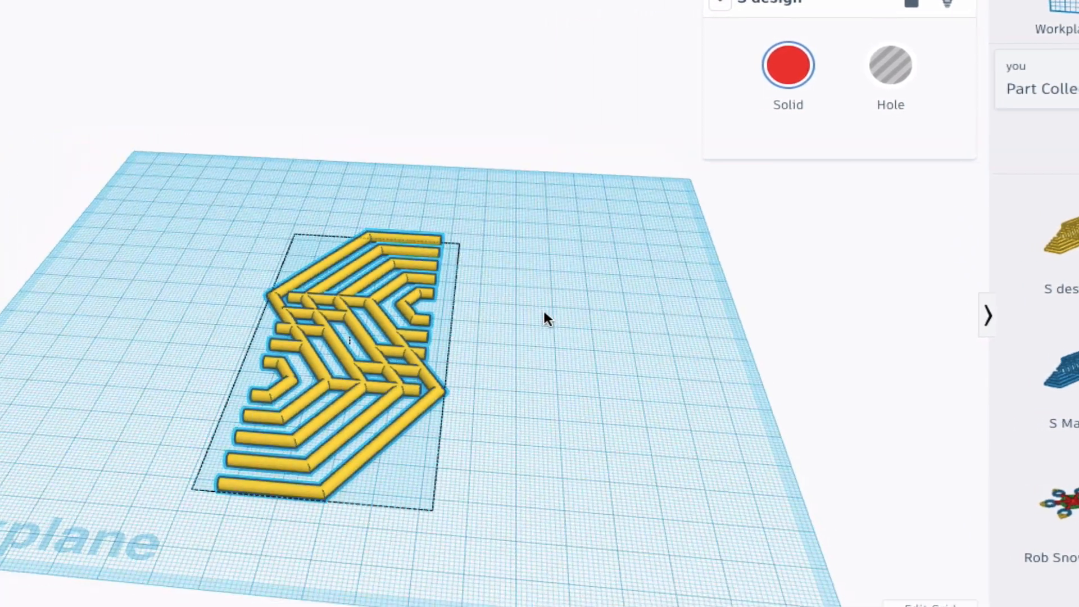
right_drag(544, 311, 504, 280)
scroll(505, 280, up, 3)
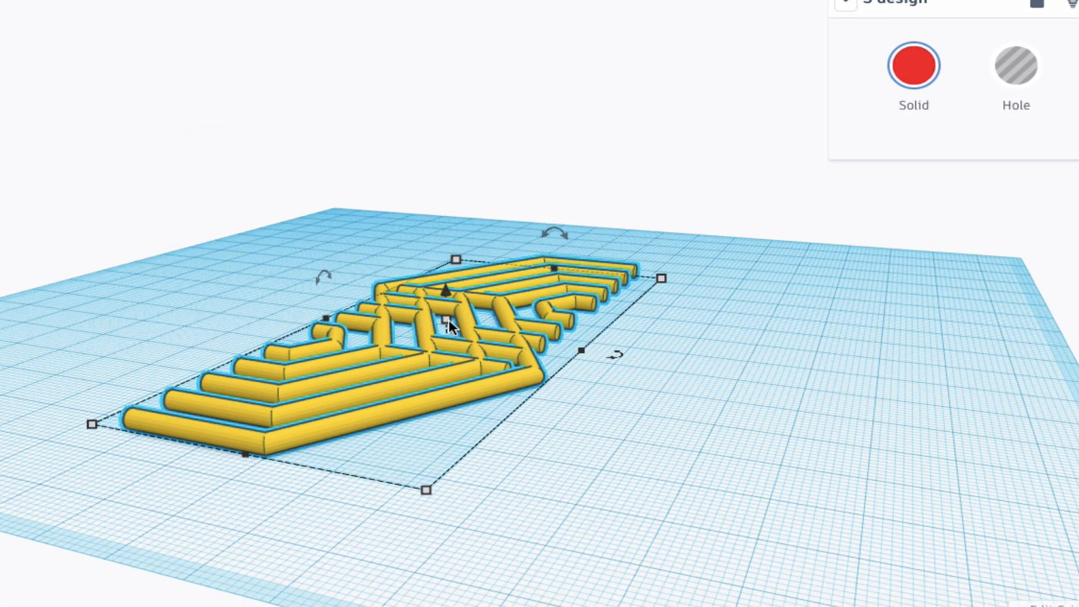
drag(446, 291, 447, 302)
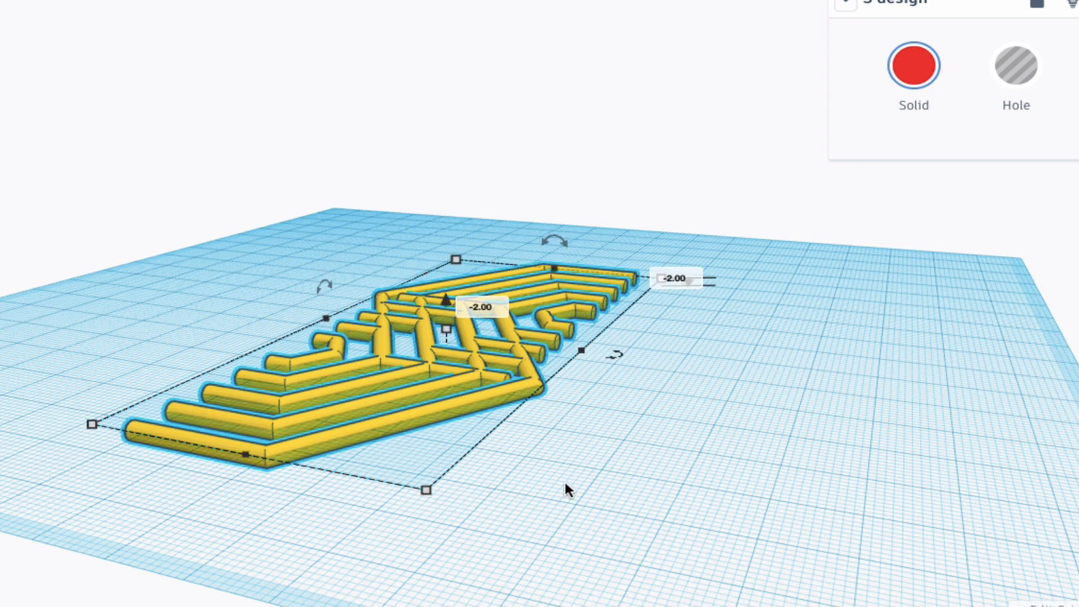
Stretch the S design taller and lower it to an elevation of -3.00 so it crosses the workplane
right_drag(563, 482, 626, 448)
scroll(626, 448, up, 4)
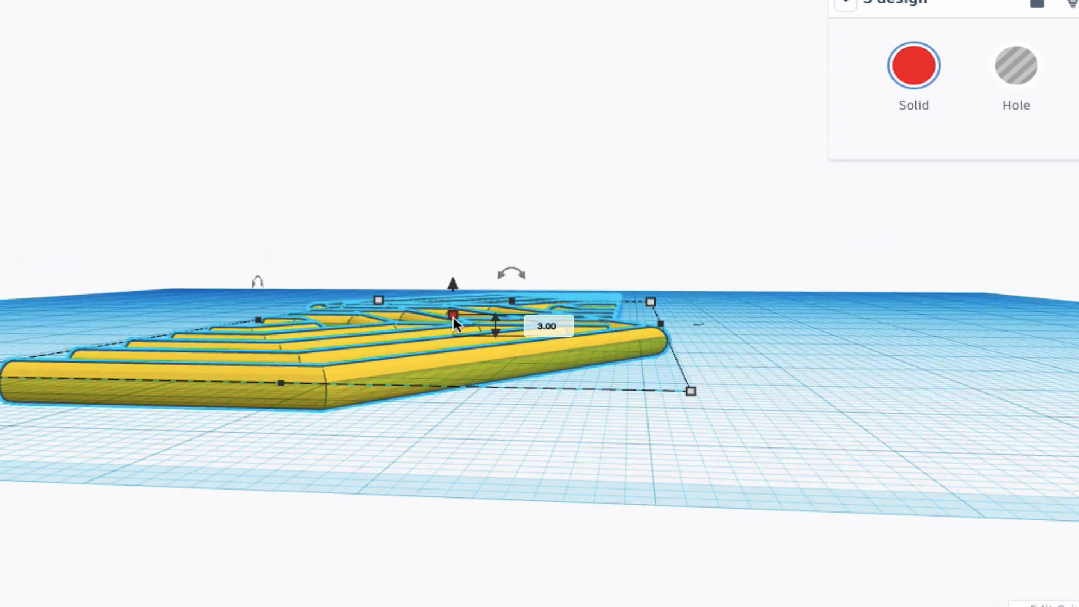
drag(452, 312, 451, 264)
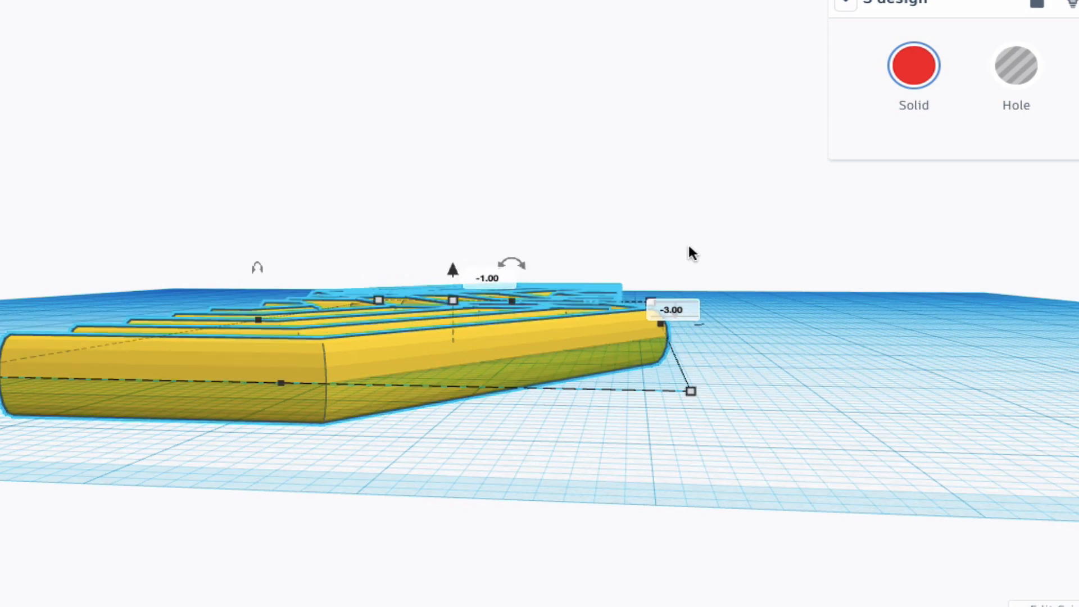
click(720, 254)
right_drag(790, 333, 835, 421)
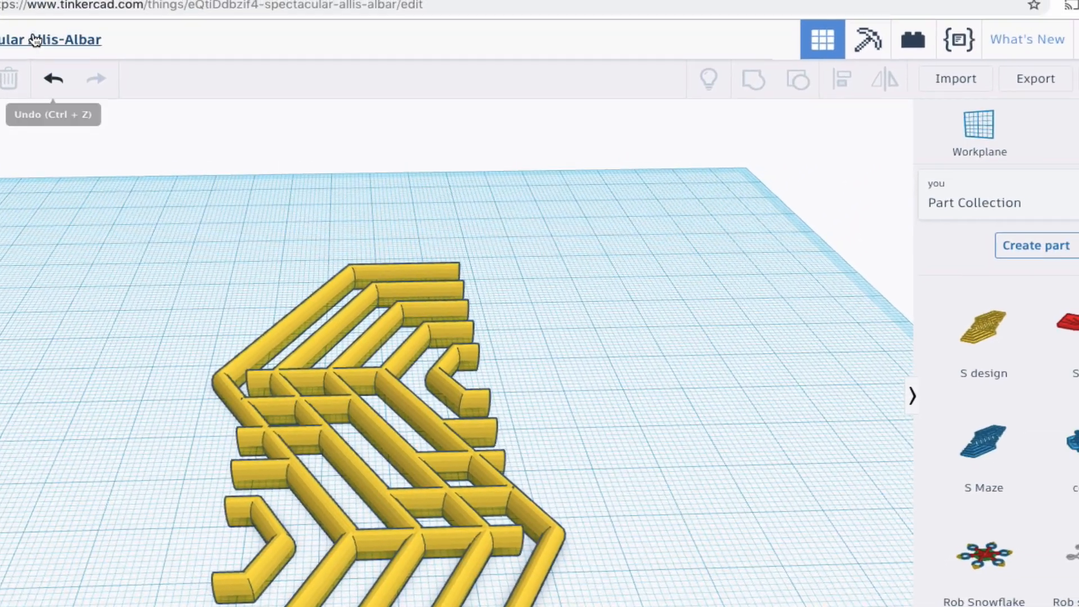
Rename the 3D design "S Design" and export it as an SVG file
click(35, 39)
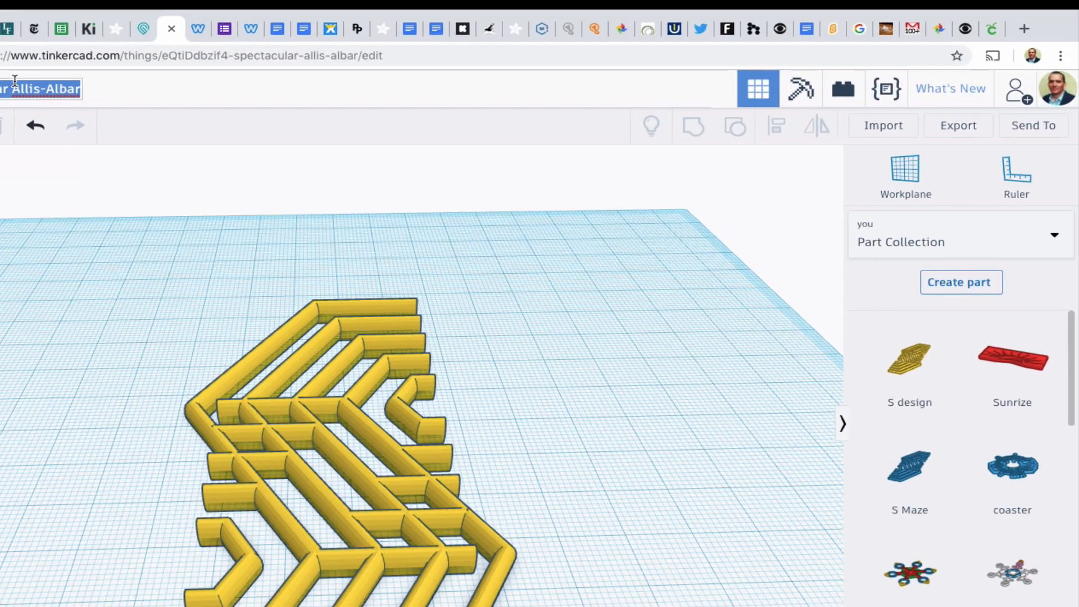
key(BackSpace)
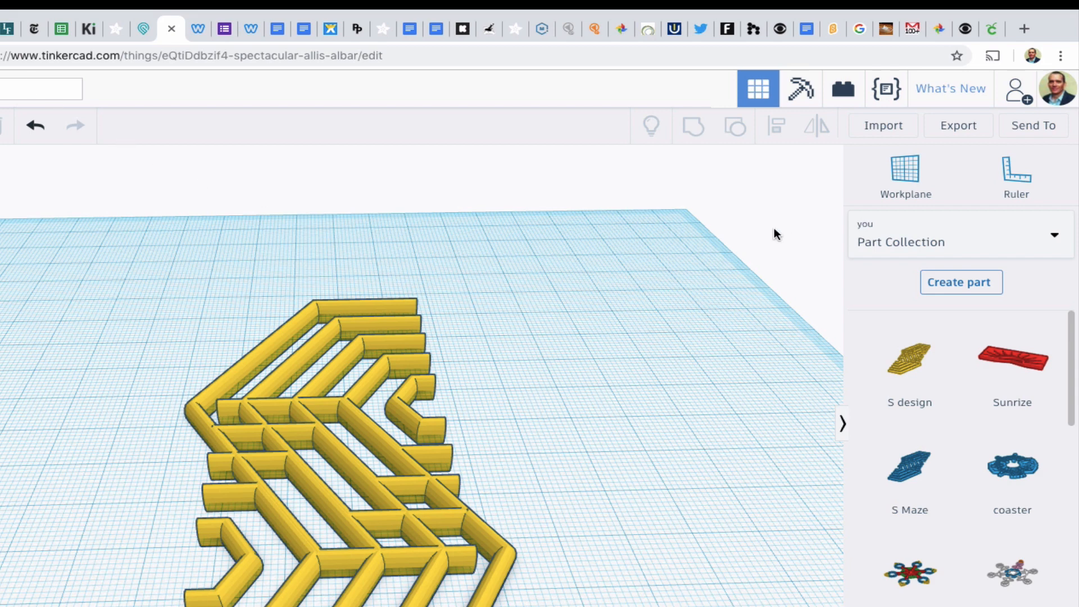
click(951, 129)
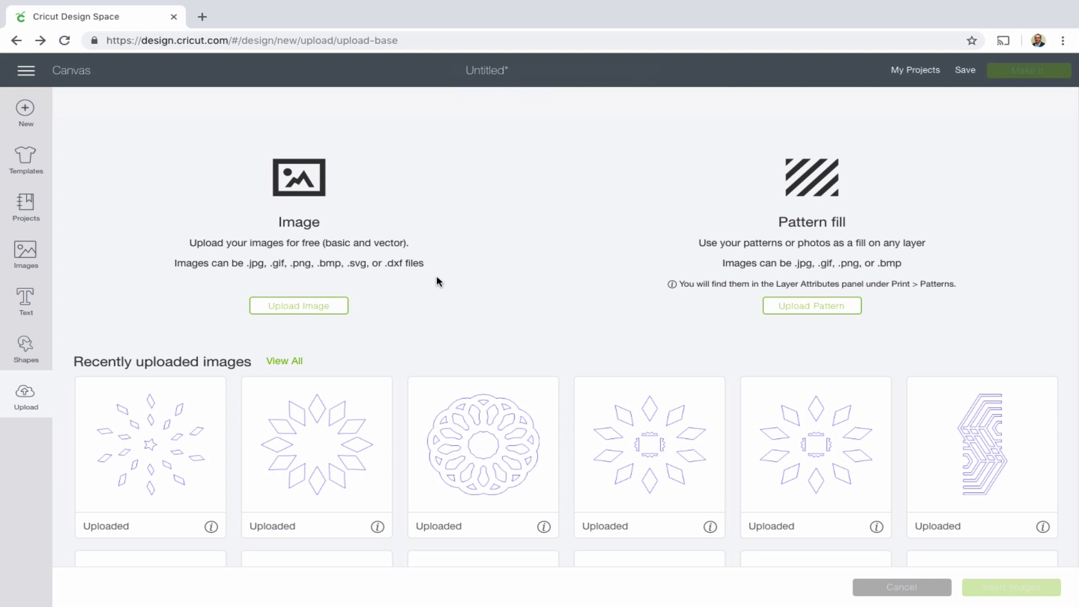
In Cricut Design Space, upload S Design (1).svg from Downloads as an image, save it and insert it on the canvas
click(315, 306)
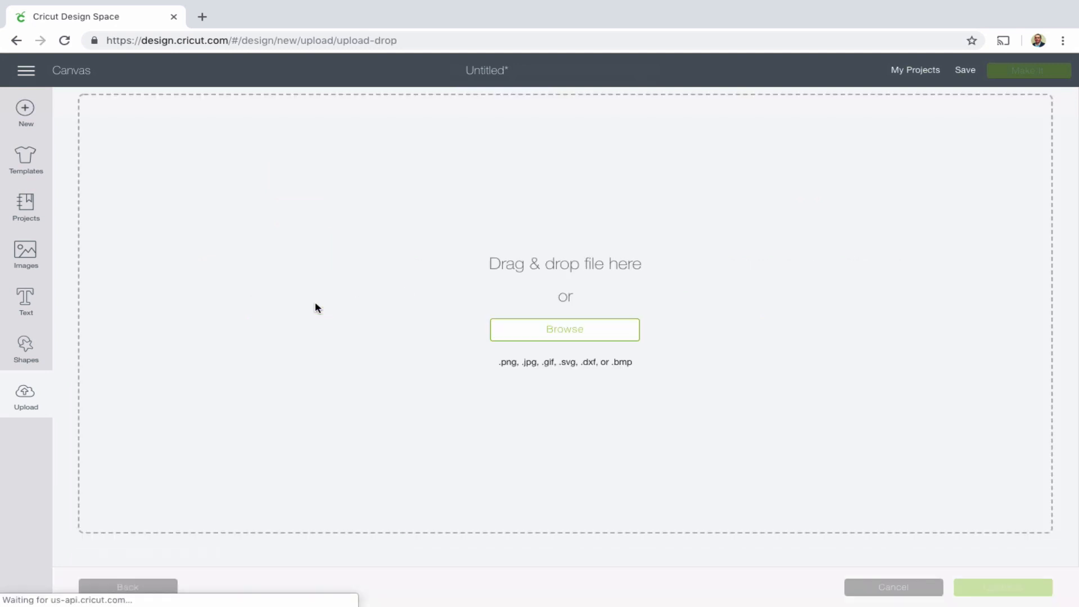
click(561, 335)
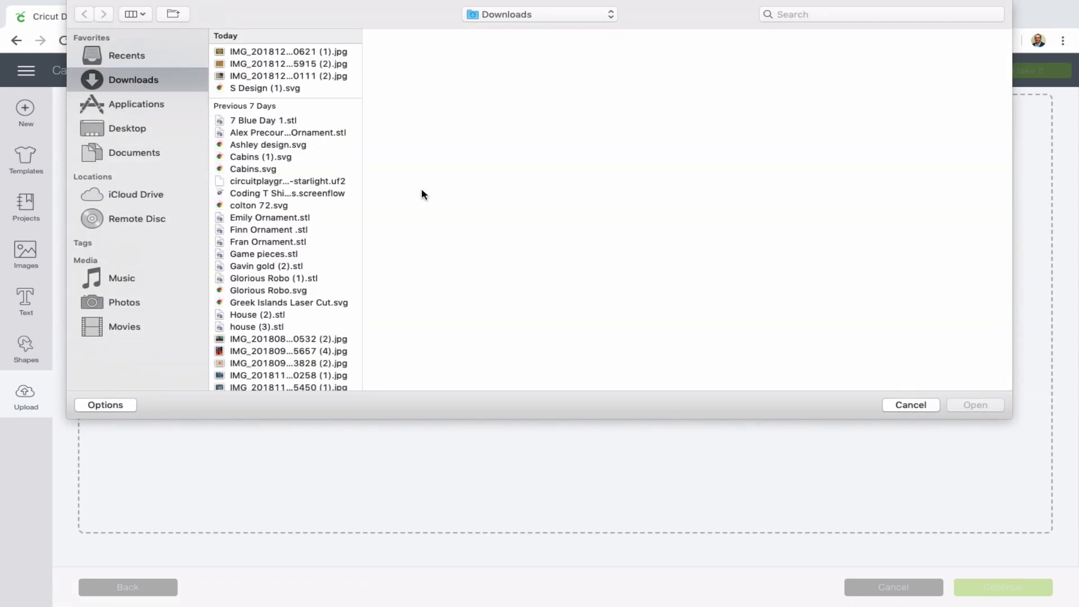
click(295, 89)
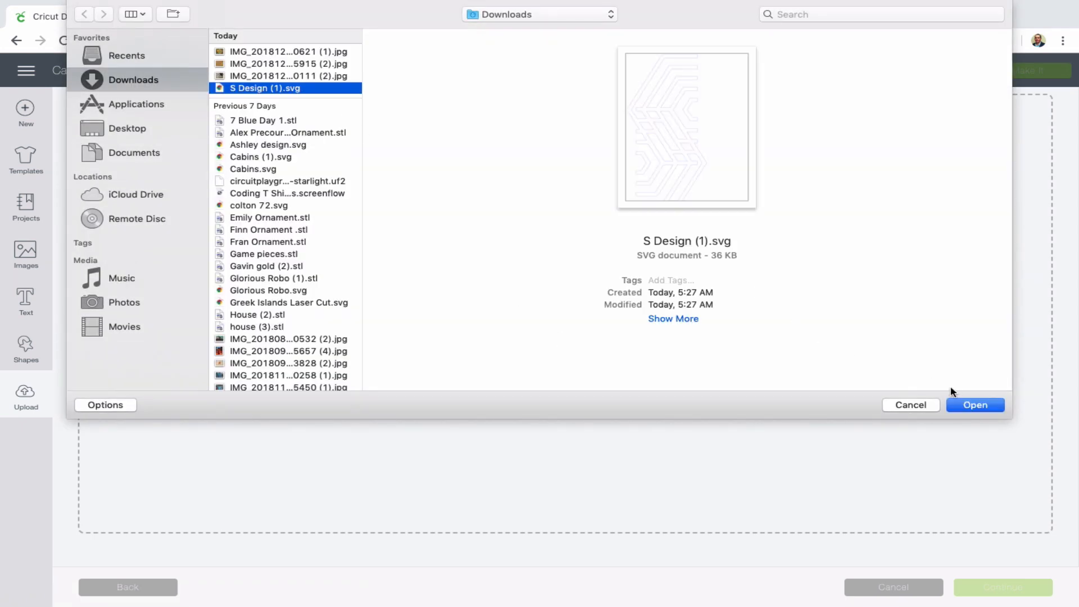
click(970, 404)
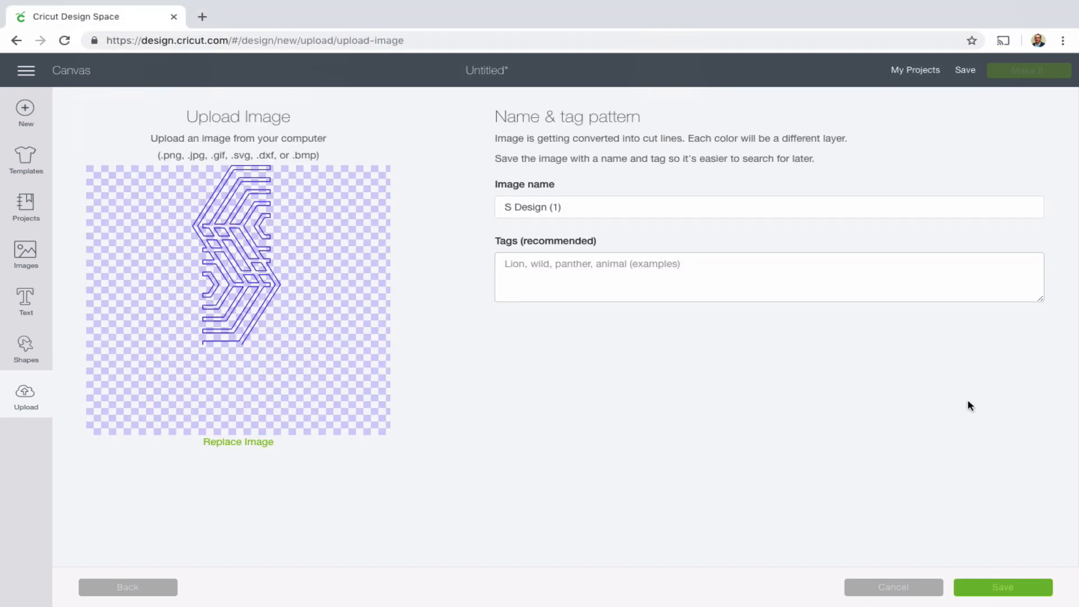
click(982, 587)
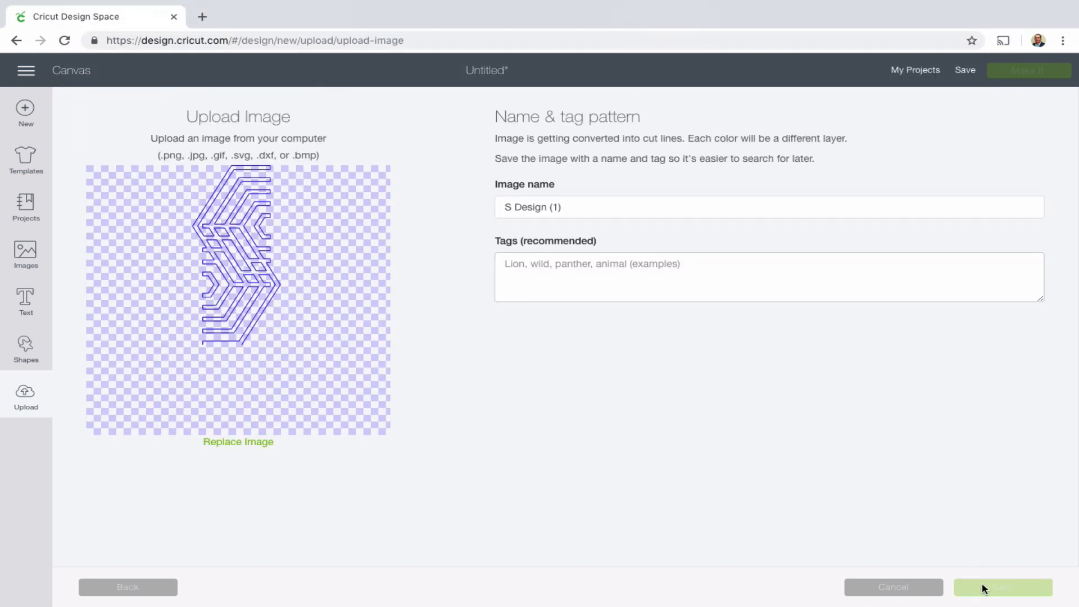
click(149, 419)
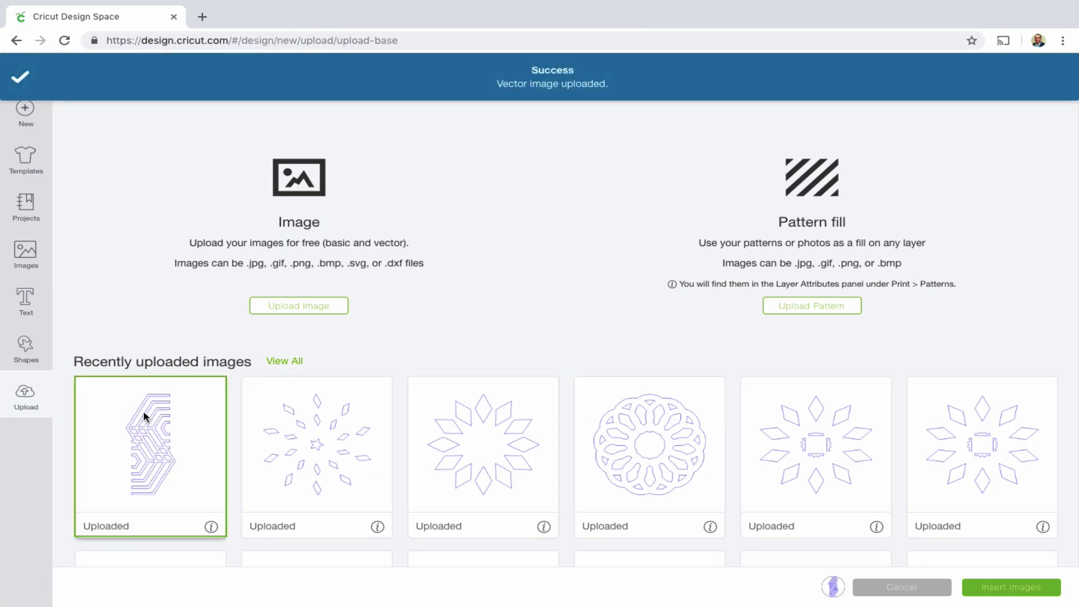
click(984, 589)
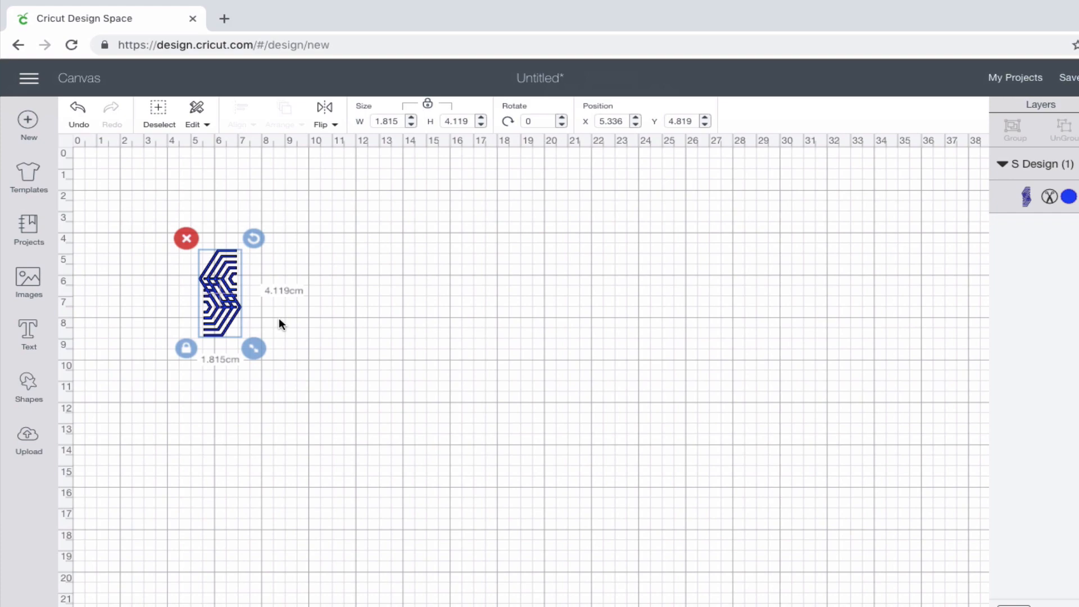
Move the S design to the canvas's upper-left corner and enlarge it to about 5.87 cm wide by 13.33 cm high
drag(217, 290, 113, 222)
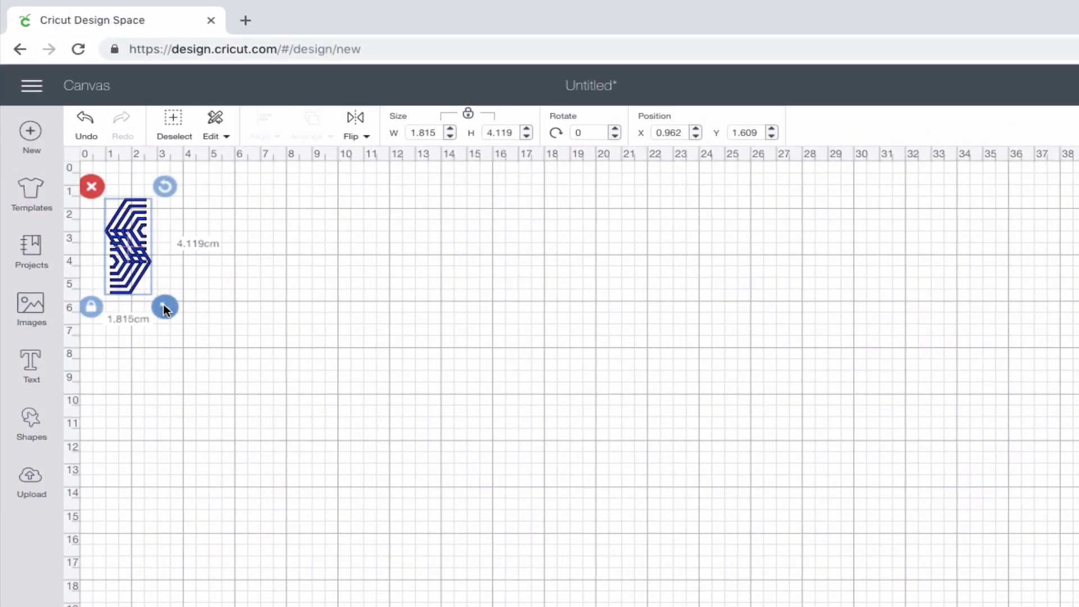
drag(162, 302, 278, 440)
drag(218, 367, 210, 336)
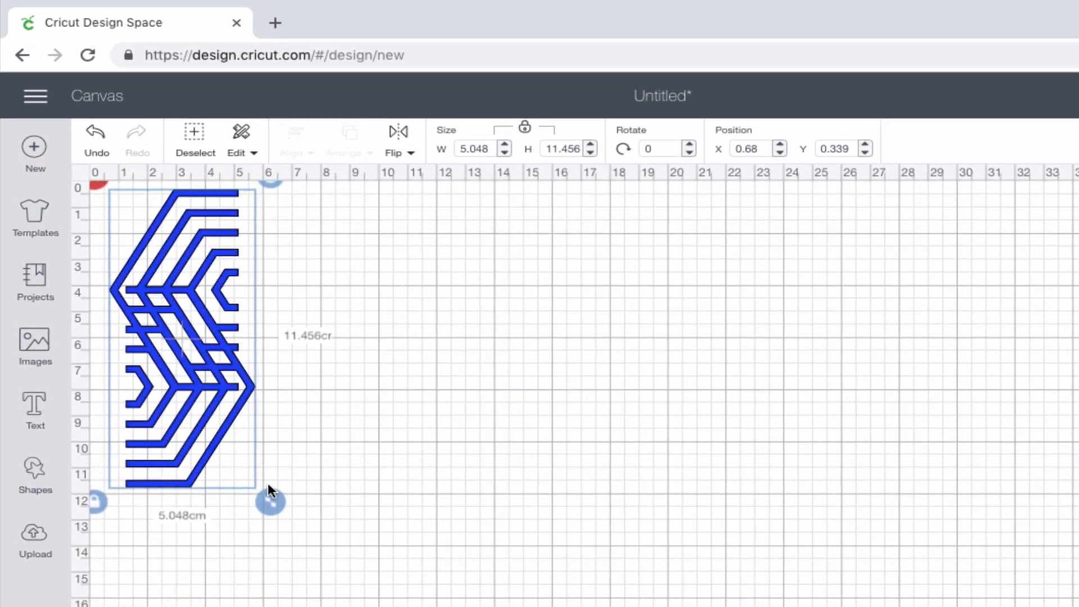
drag(269, 489, 293, 554)
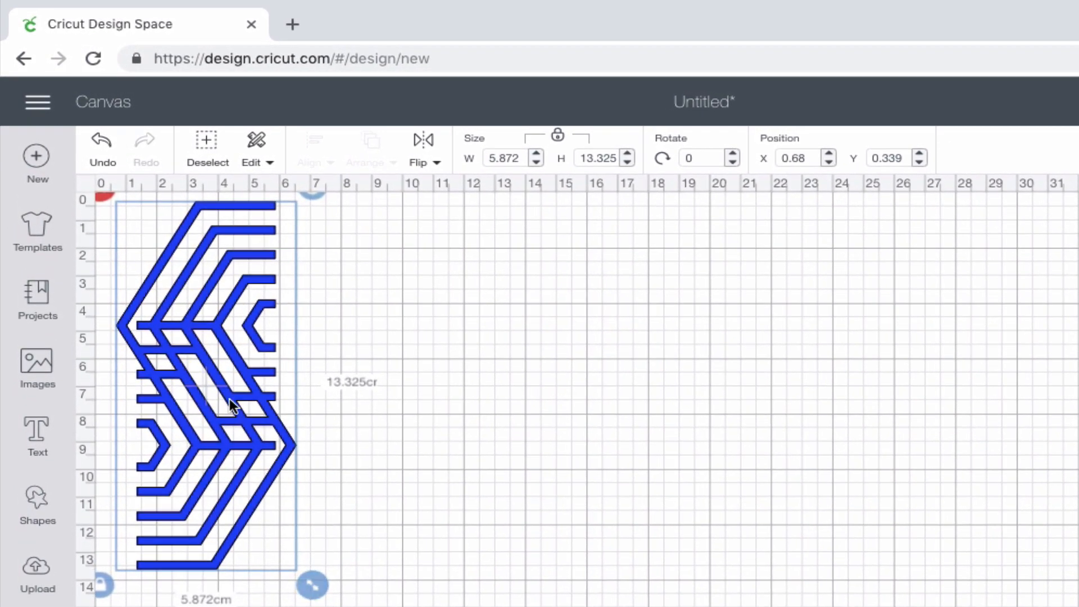
drag(226, 397, 226, 392)
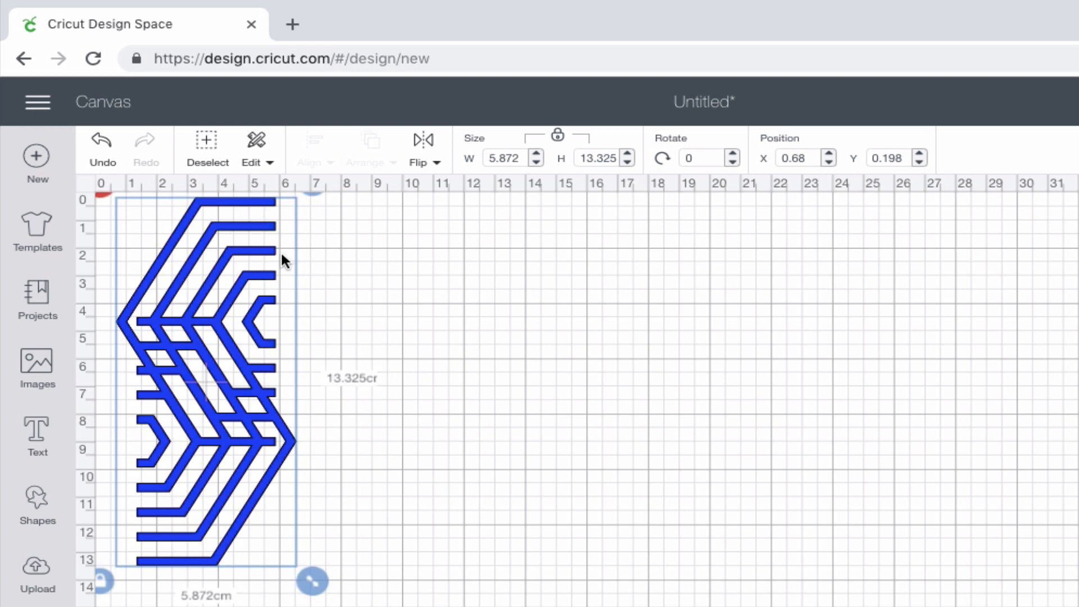
Flip the S design horizontally on the canvas
click(423, 146)
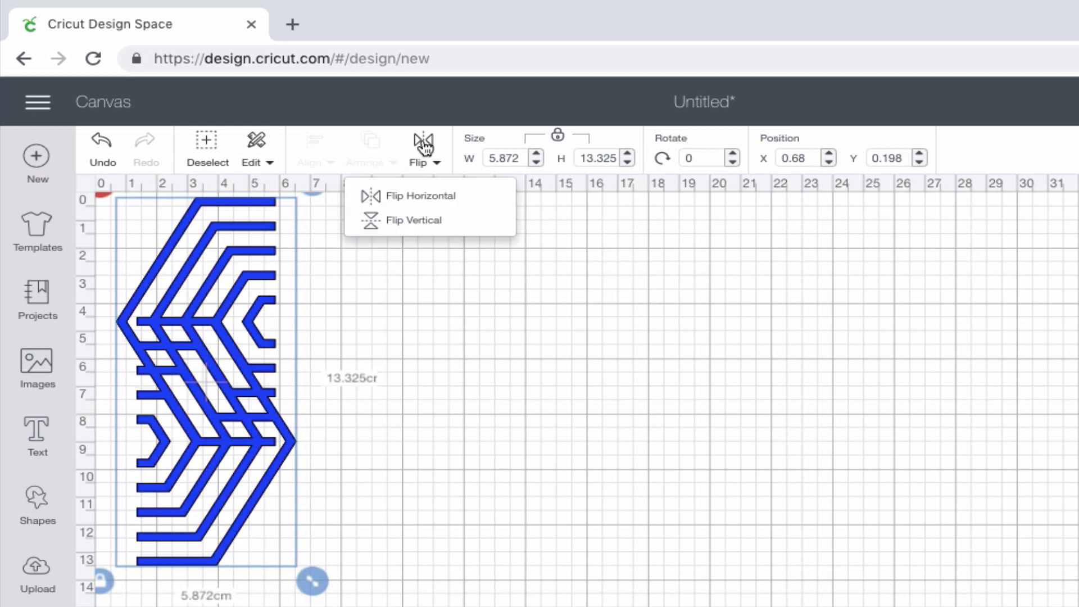
click(476, 197)
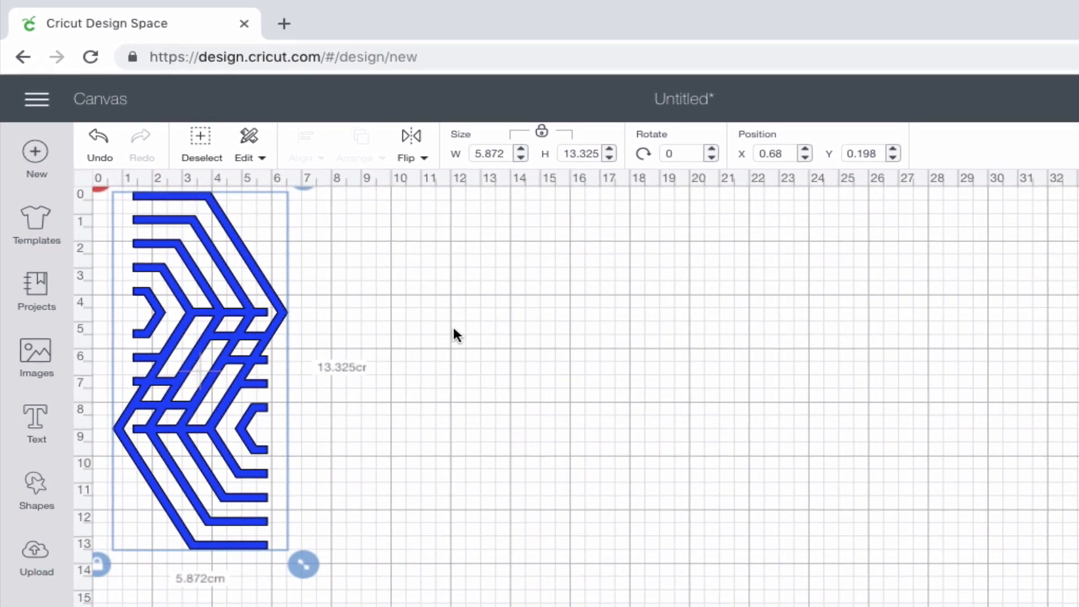